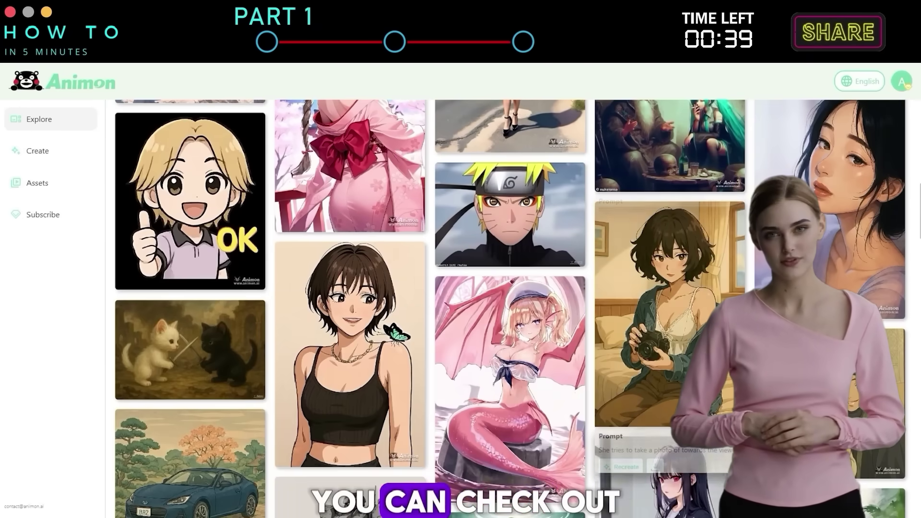
# Browse the Explore feed and use Recreate on an example clip to get an empty Create form.
pyautogui.scroll(-3, 850, 396)
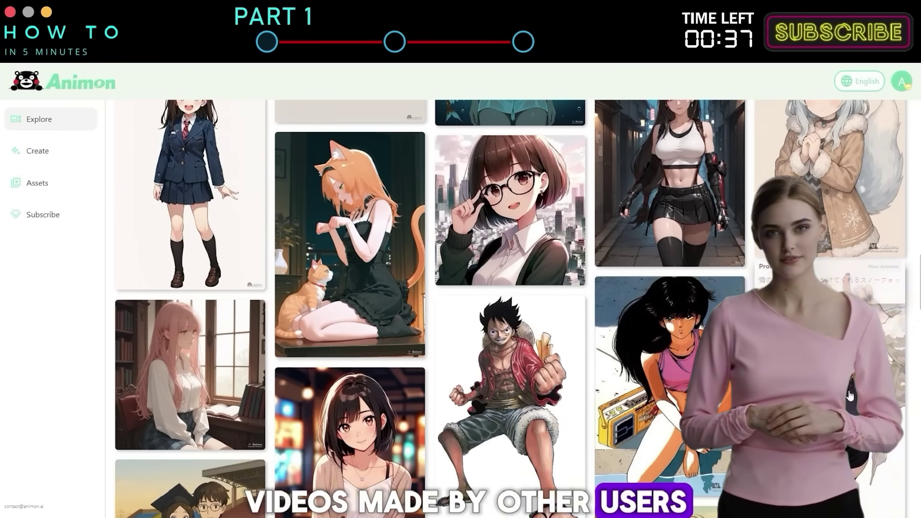
pyautogui.scroll(13, 623, 436)
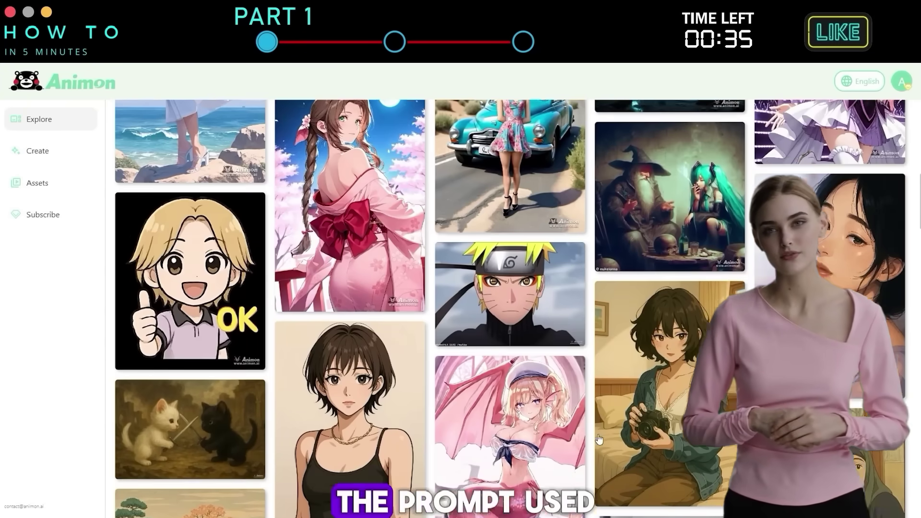
pyautogui.scroll(-3, 380, 406)
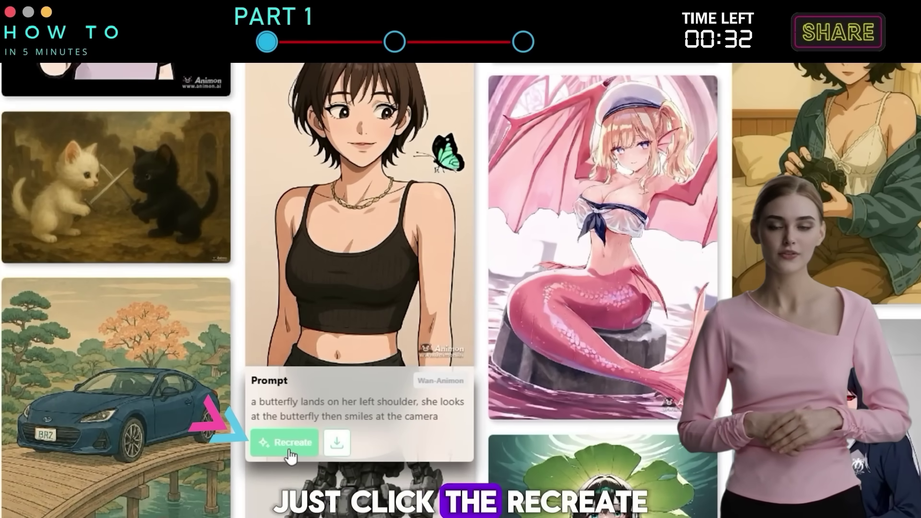
pyautogui.click(301, 473)
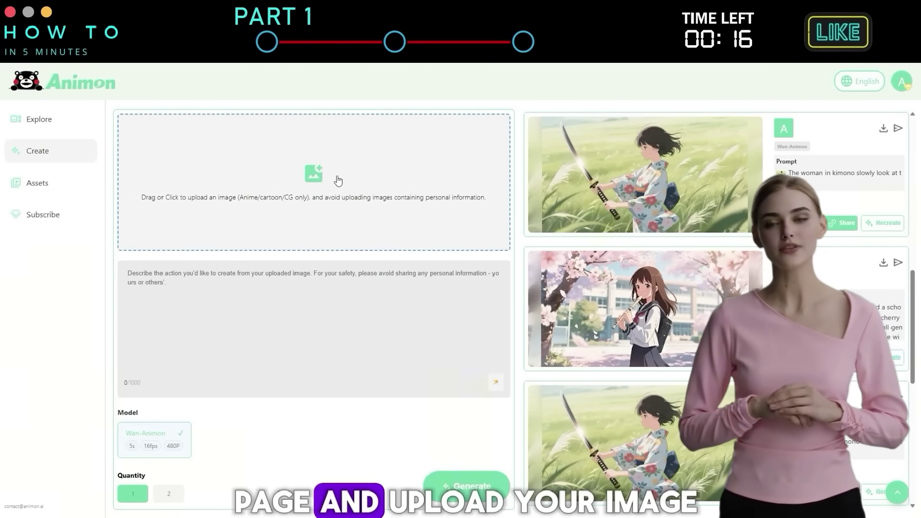
# Upload the girl-by-the-window image and give it the prompt 'She look at the window.'.
pyautogui.click(338, 181)
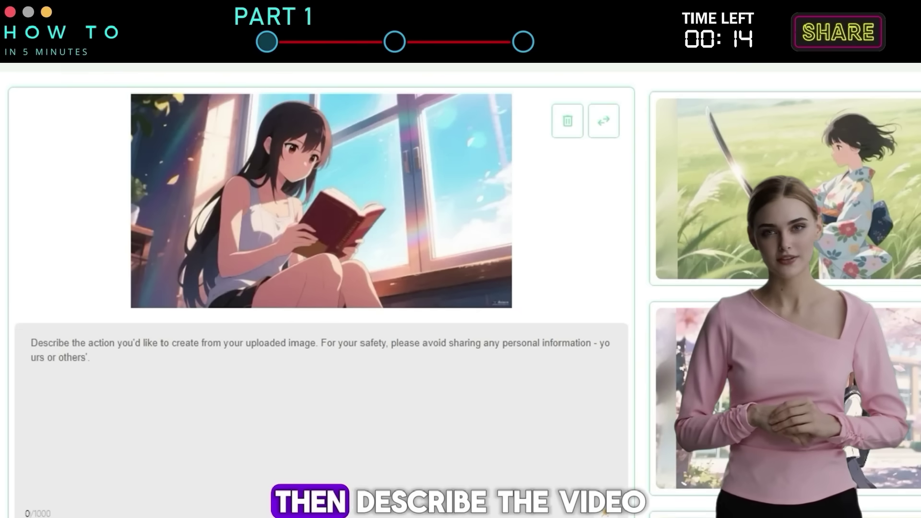
pyautogui.scroll(-3, 328, 305)
pyautogui.click(328, 305)
pyautogui.write('She look at the window.')
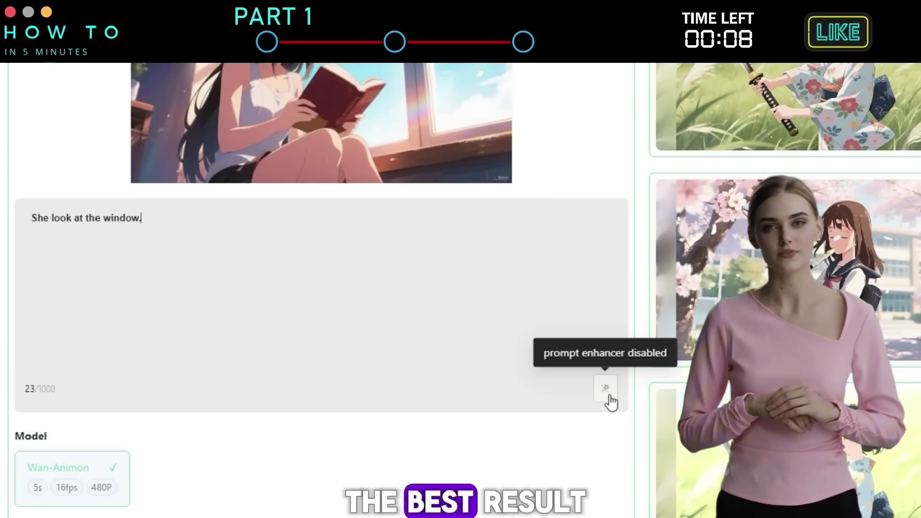
pyautogui.scroll(-2, 74, 493)
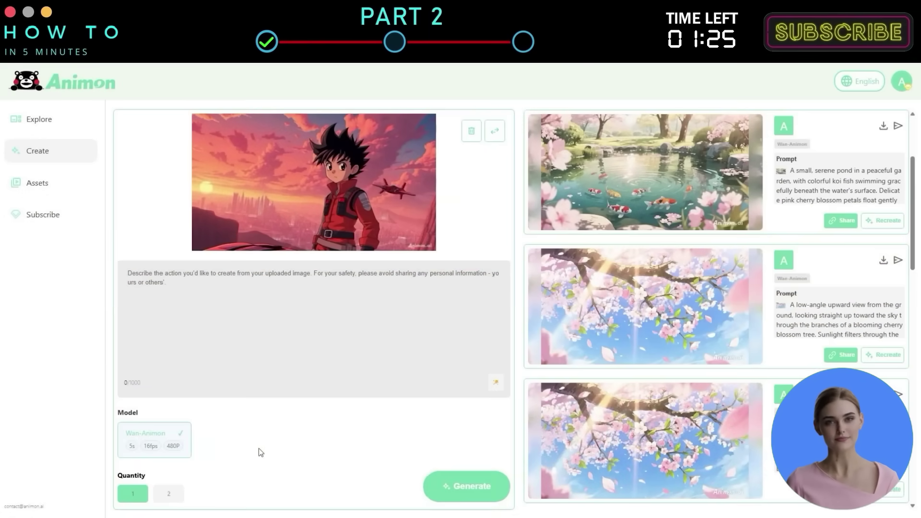
# Prompt the boy clip: 'In classic anime style, the aircraft passed by overhead as the hero looked up'.
pyautogui.write('In classic anime s')
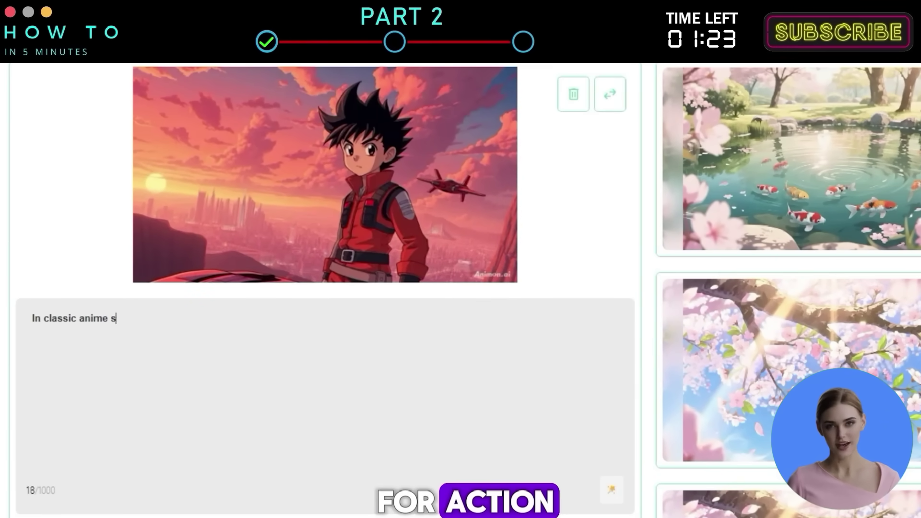
pyautogui.write('tyle, the aircraft passed by overhead as the hero looked up')
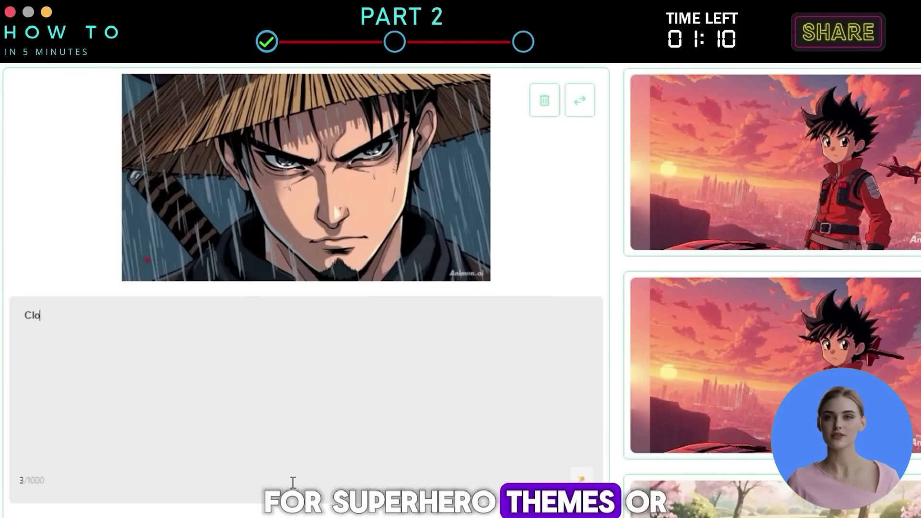
# Prompt the samurai clip with hard falling rain, lightning flashes and bold lines.
pyautogui.write('se-up a samurai in the rain, rain falling')
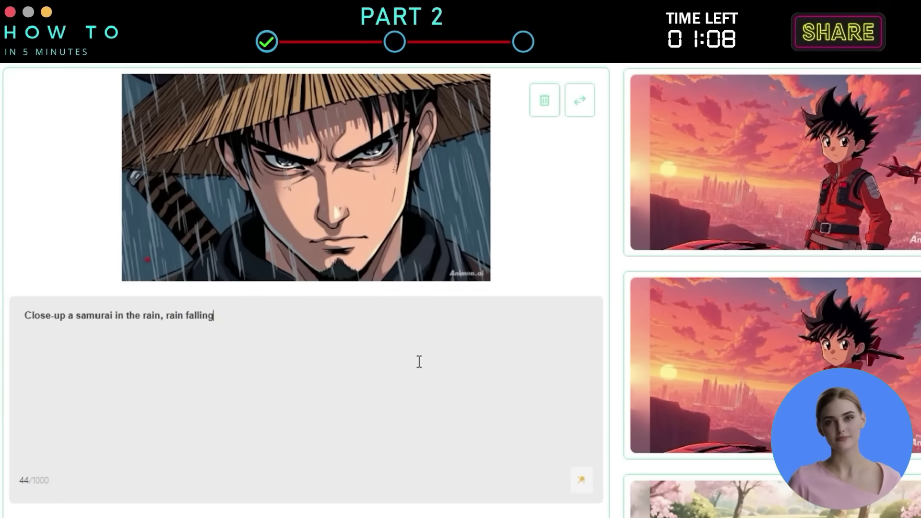
pyautogui.write(' hard, lightning flashes, in a')
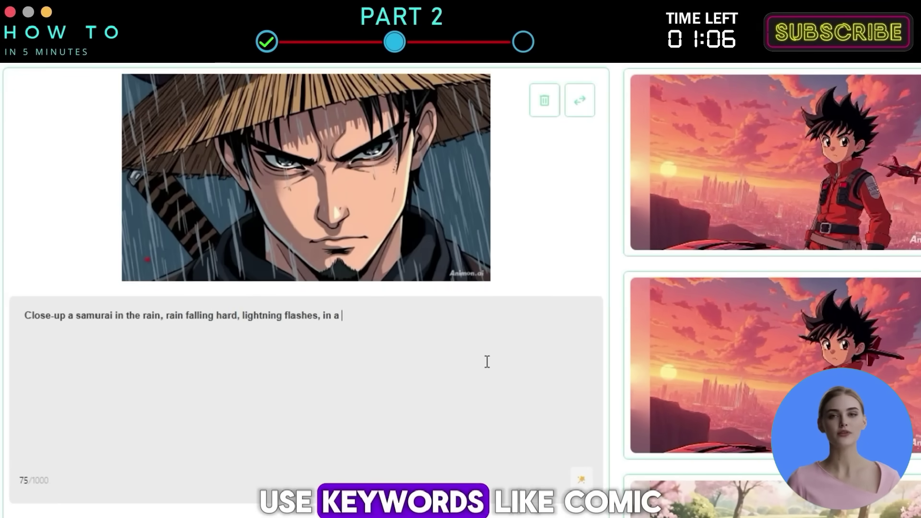
pyautogui.write(' bold lines, comic anime styl')
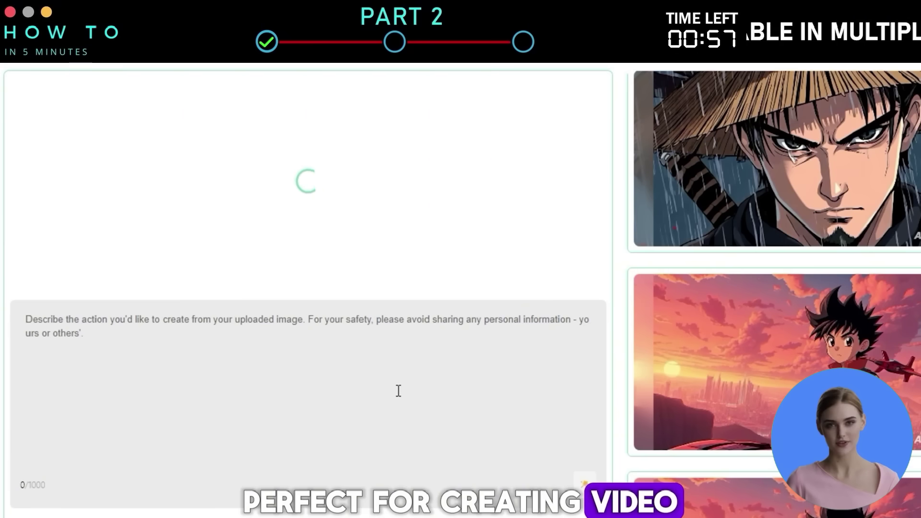
# Begin the rifle-girl prompt 'An anime style futuristic RPG game, scene, showing a rifle to…'.
pyautogui.click(398, 391)
pyautogui.write('An anime')
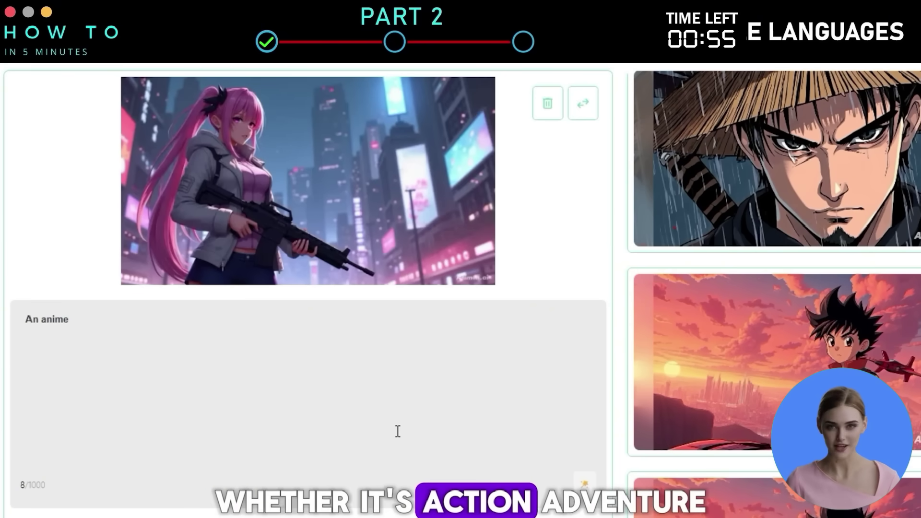
pyautogui.write(' style futuristic RPG ')
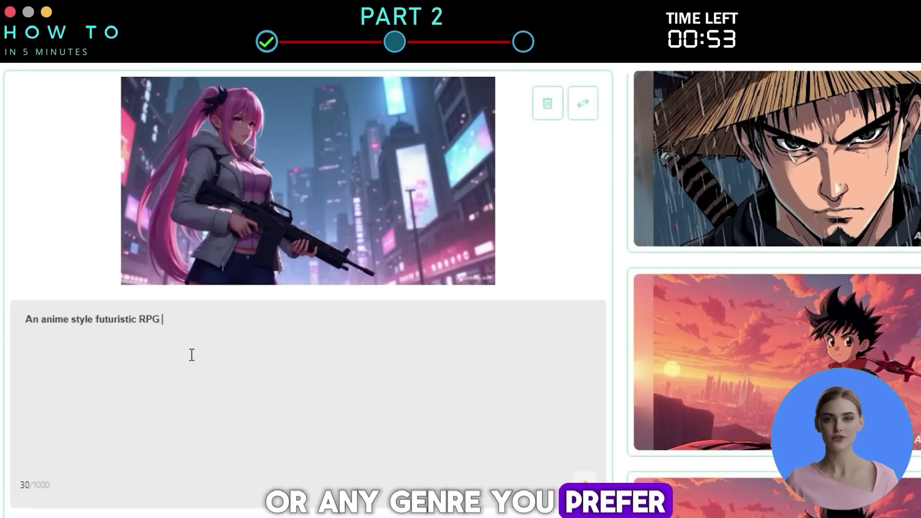
pyautogui.write('game,scene, showing a girl holding a rifle, and po')
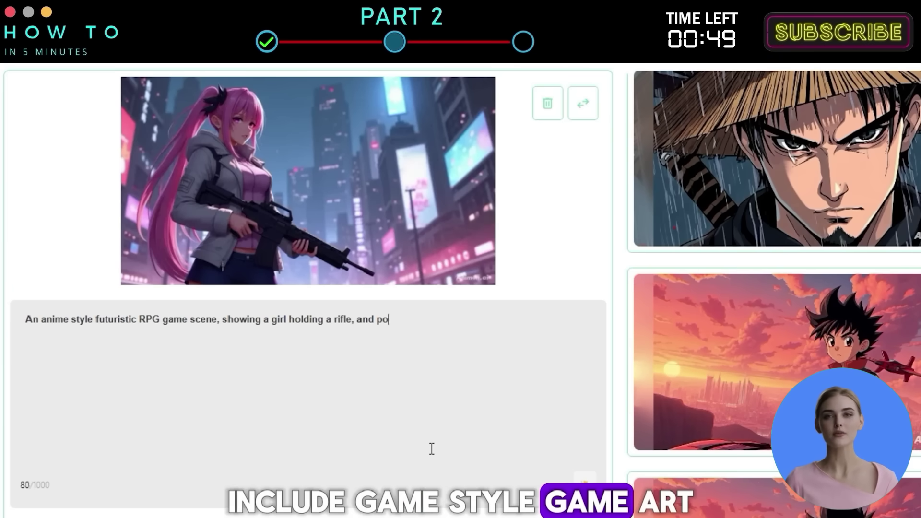
pyautogui.write('rifle to')
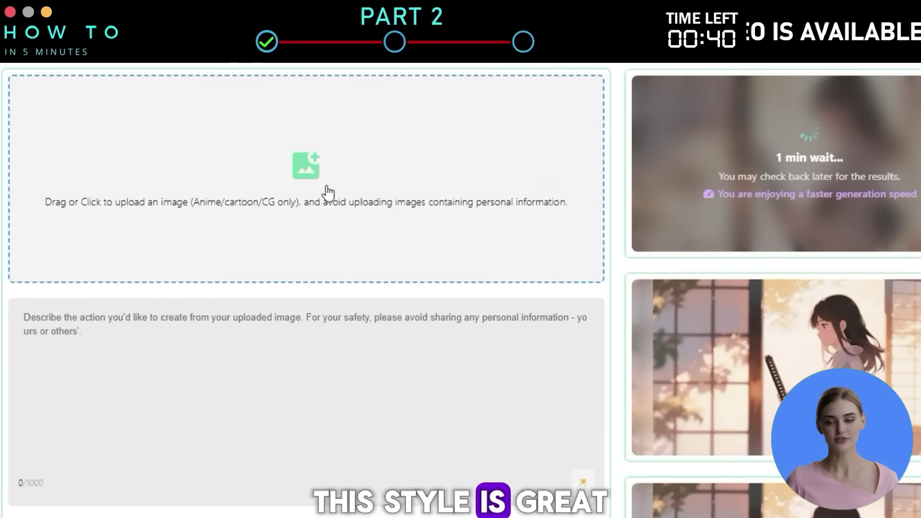
# Upload the forest image and prompt a gentle short-haired girl in a straw hat in a lush green forest.
pyautogui.click(328, 192)
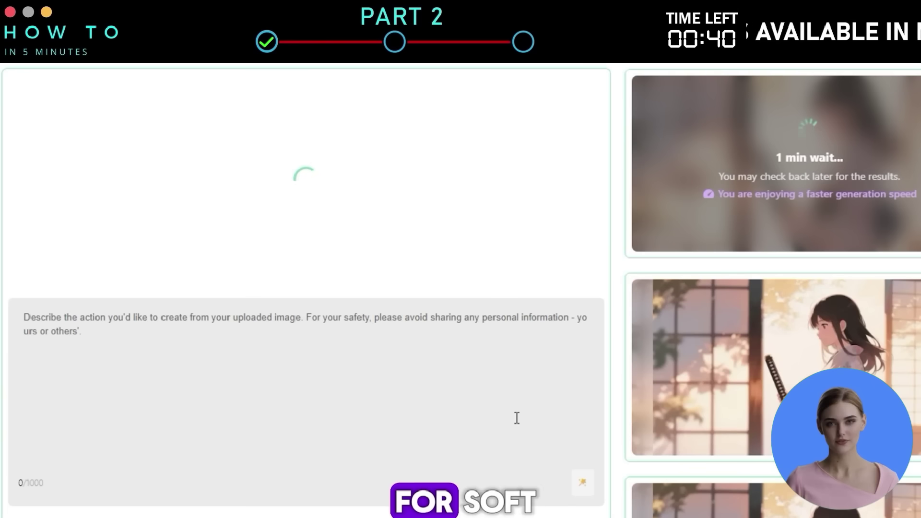
pyautogui.click(209, 368)
pyautogui.write('a ')
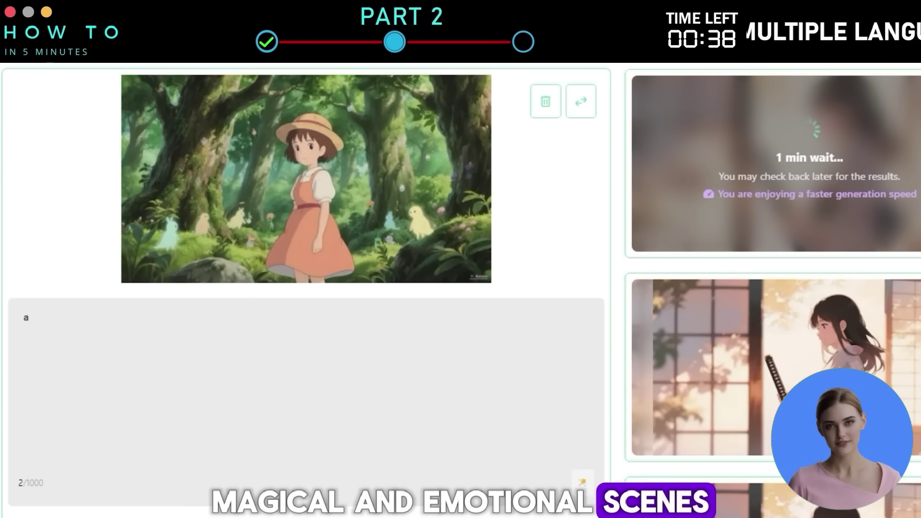
pyautogui.write('gentle young girl with short brown hair and a straw hat stands in a lush')
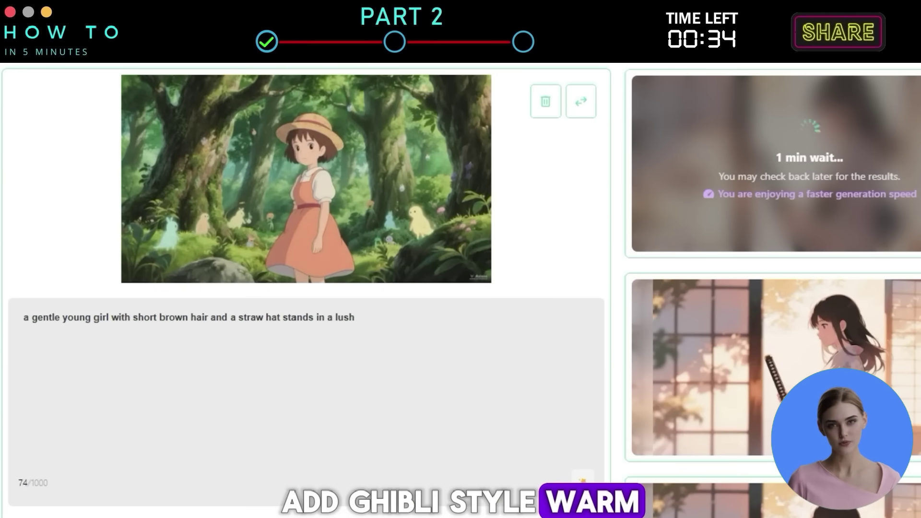
pyautogui.write(' green forest filled with giant trees and s')
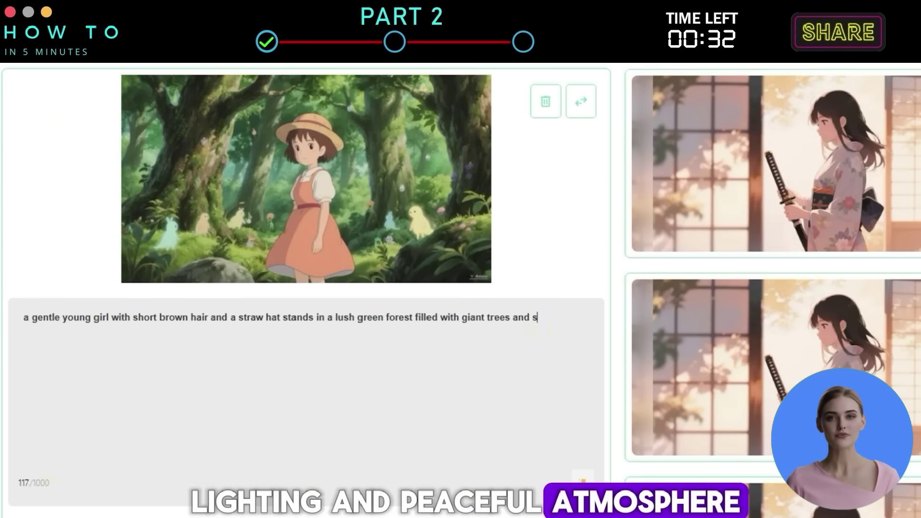
pyautogui.write('mall spirit')
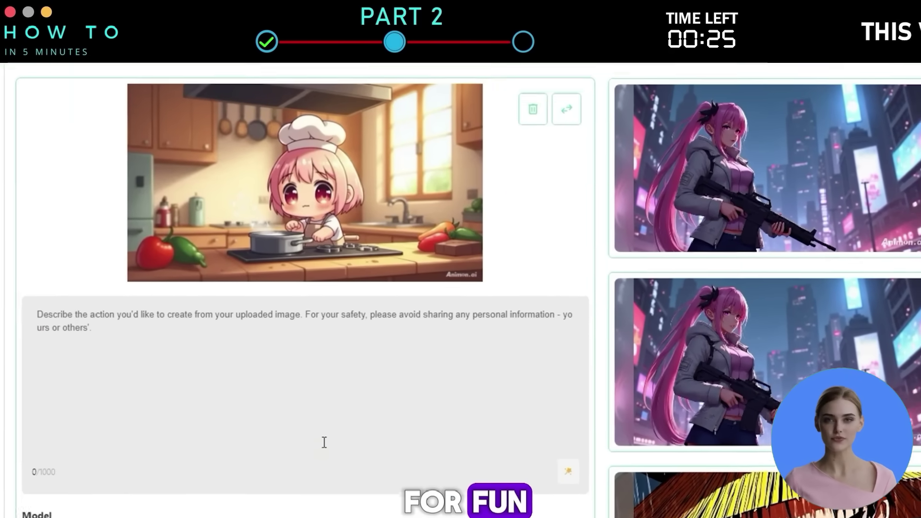
# Enter the prompt 'A cute chibi anime style character cooking in a cozy kitchen'.
pyautogui.write('A cute chibi anime style character cooking')
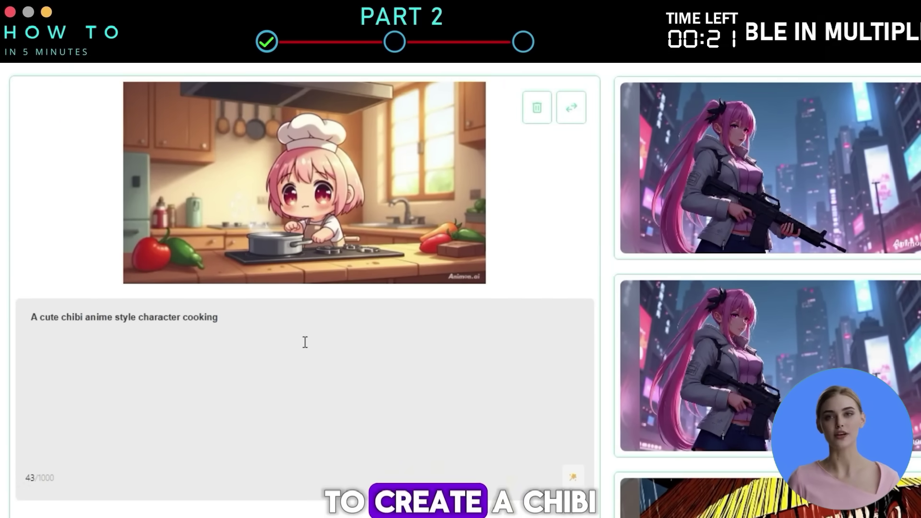
pyautogui.write(' in a cozy')
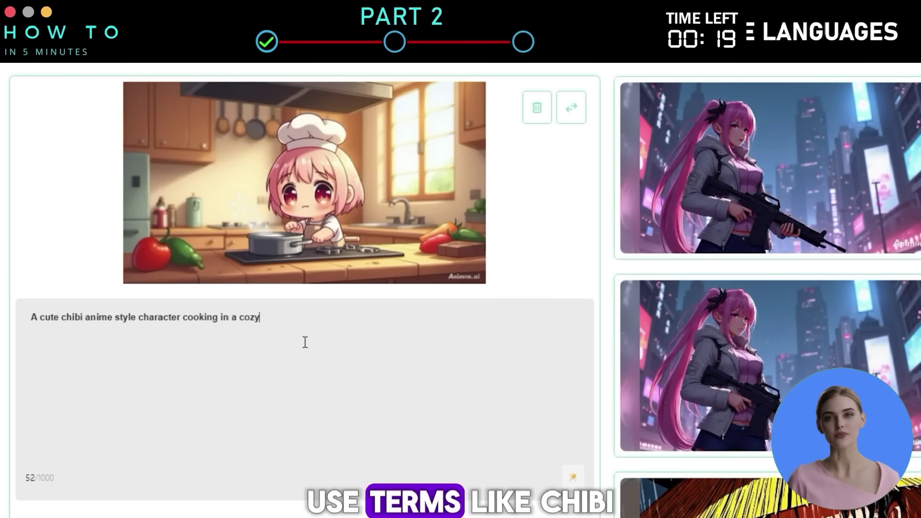
pyautogui.write(' kitc')
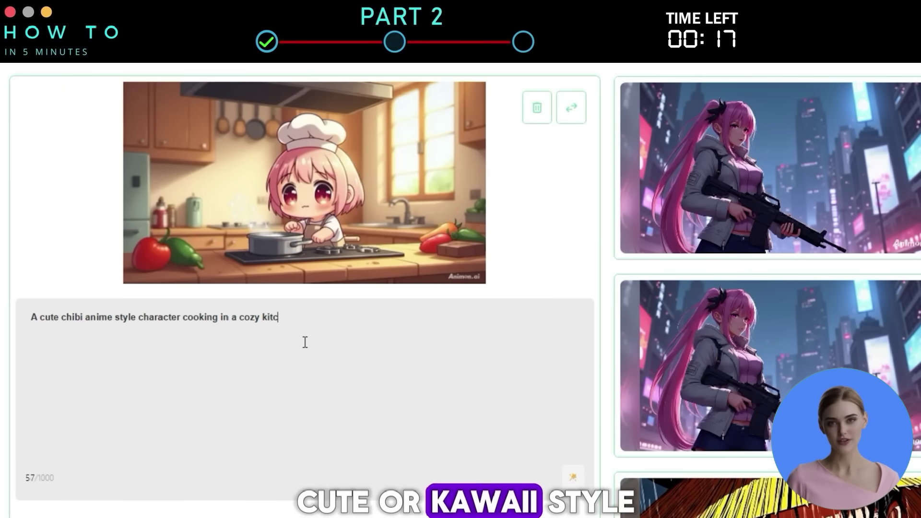
pyautogui.write('hen')
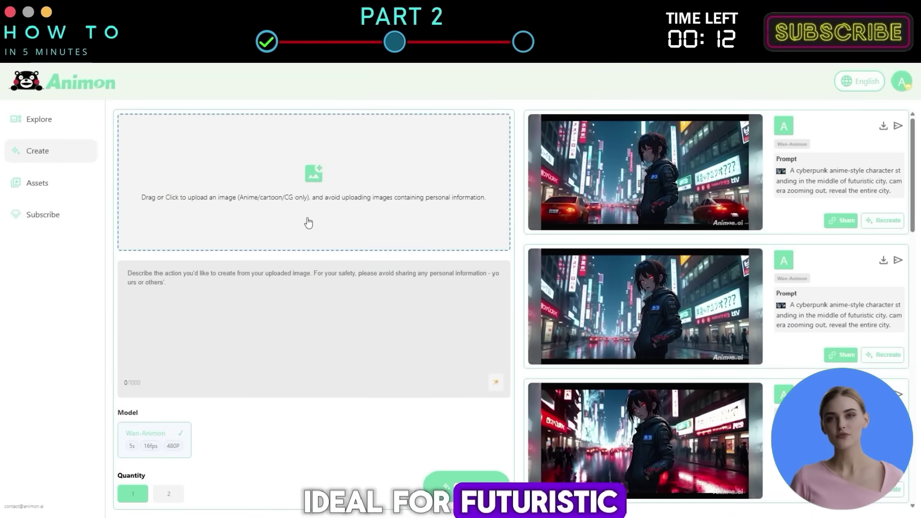
# Upload the cyberpunk dark-haired girl image and paste the prepared 174-character motion prompt.
pyautogui.click(402, 299)
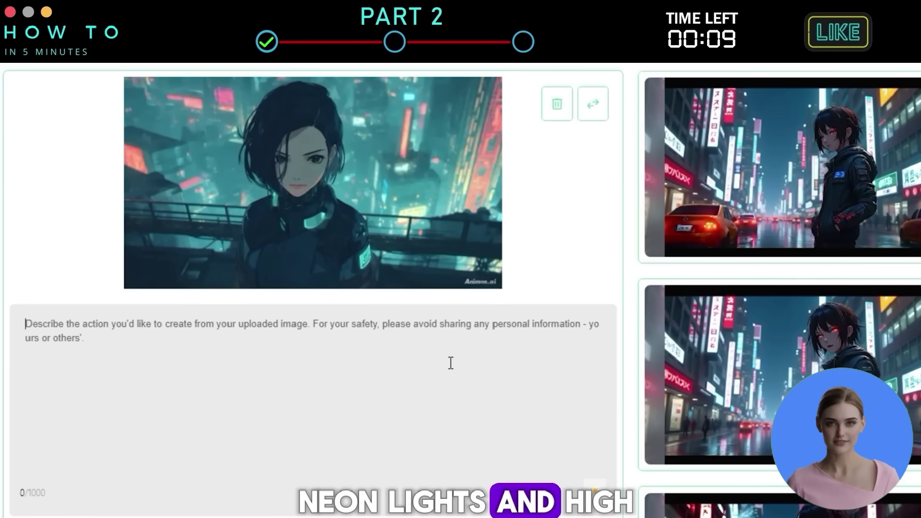
pyautogui.write('A cyberpunk anime-style character standing on the rooftop of a futuristic city, full of neon lights, with the camera zoomed out as the character looks directly at the camera.')
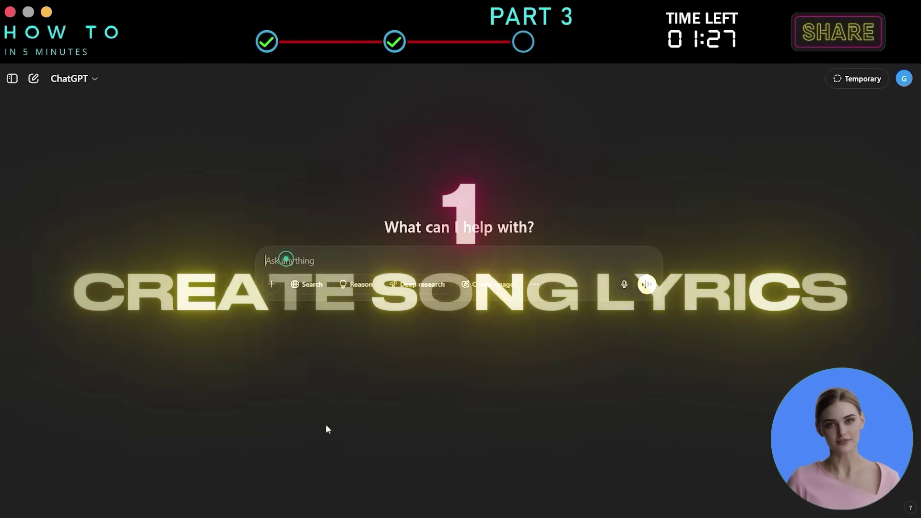
# Send ChatGPT the request 'create a japanese song lyrics for anime music videos'.
pyautogui.click(286, 259)
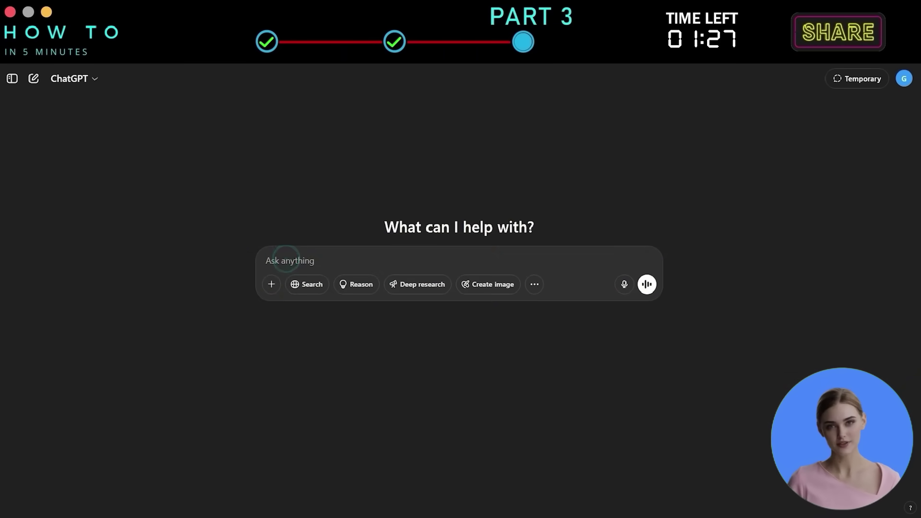
pyautogui.write('create a japane')
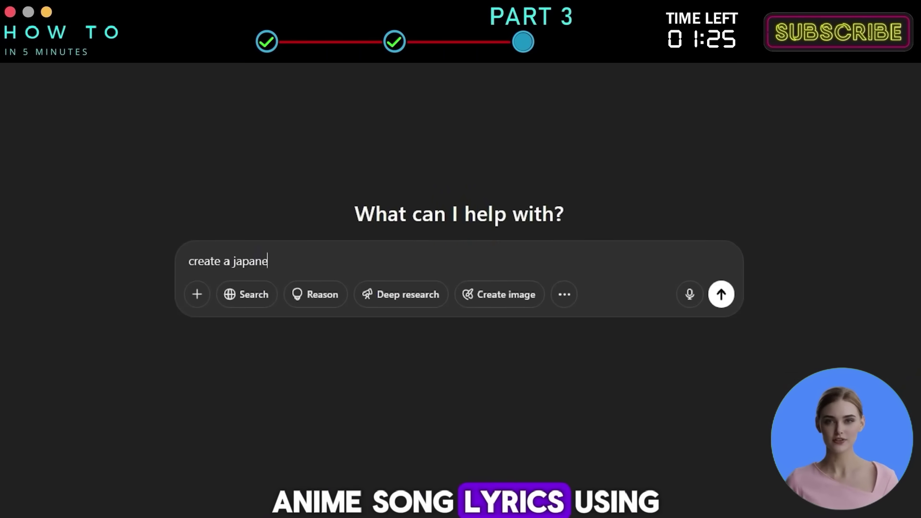
pyautogui.write('se song lyrics for anime music videos')
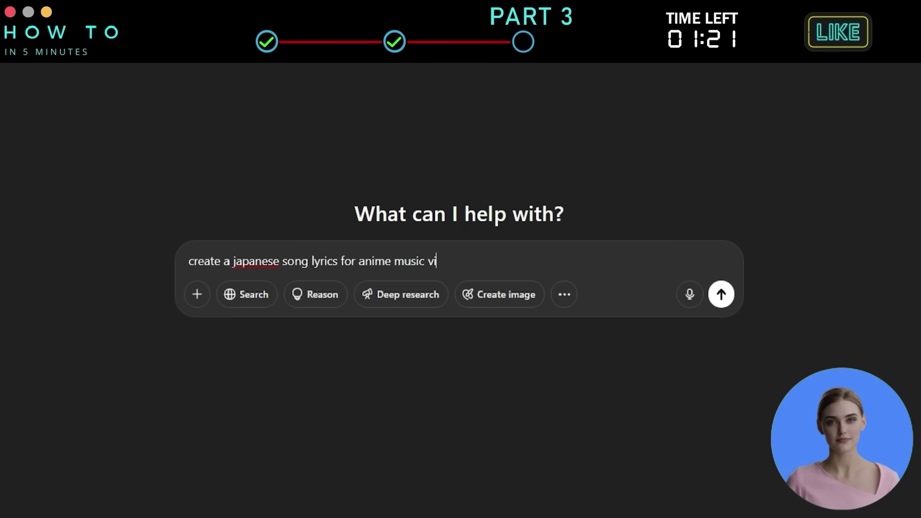
pyautogui.click(722, 295)
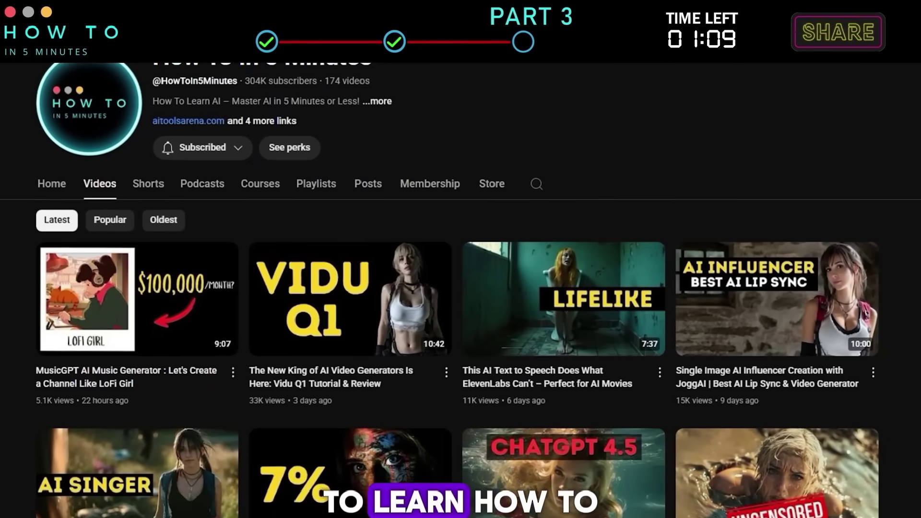
# Start a new Tempolor song and keep the v3 model, which supports Japanese.
pyautogui.scroll(-7, 460, 288)
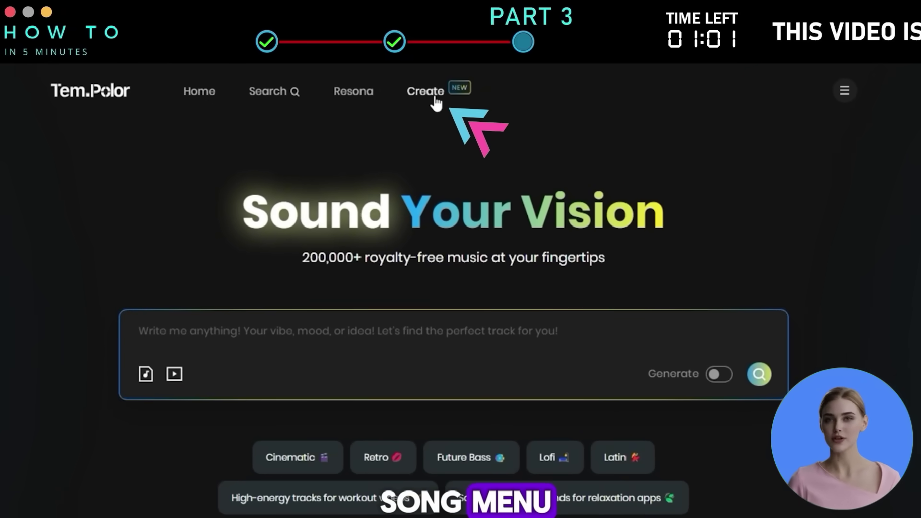
pyautogui.click(435, 102)
pyautogui.click(345, 97)
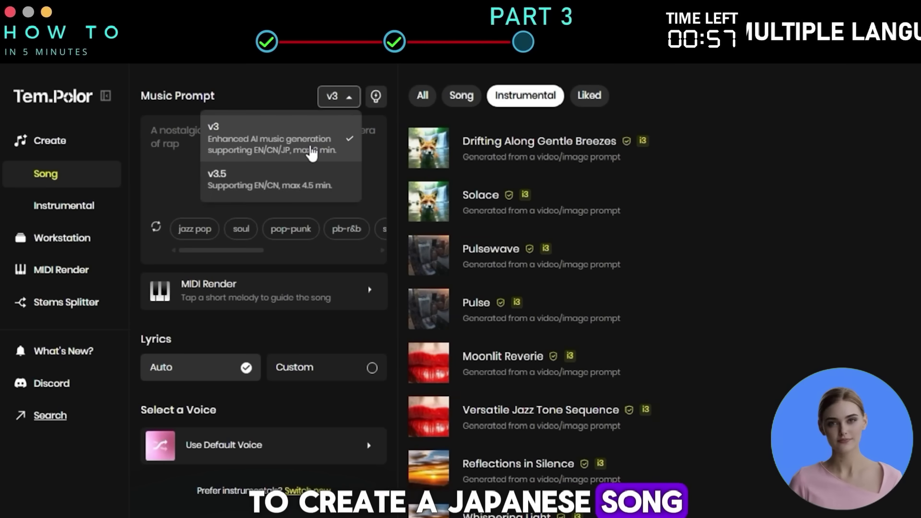
pyautogui.click(206, 144)
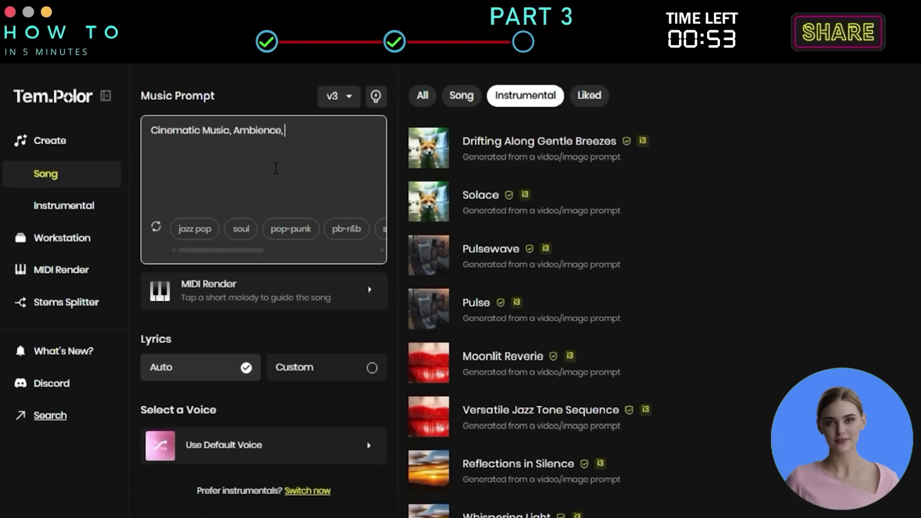
# Switch to Custom lyrics, enter the Japanese lyrics, and bring up the voice choices.
pyautogui.scroll(-4, 276, 168)
pyautogui.click(383, 183)
pyautogui.click(309, 235)
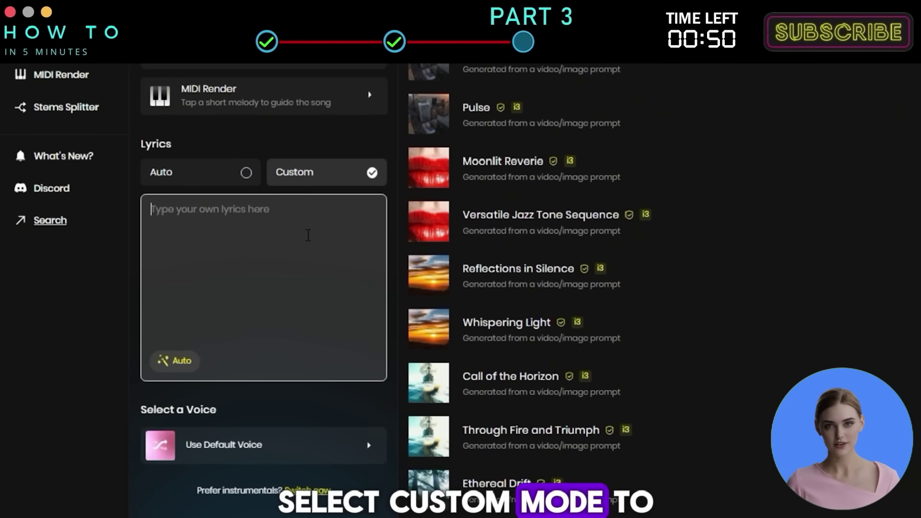
pyautogui.click(346, 451)
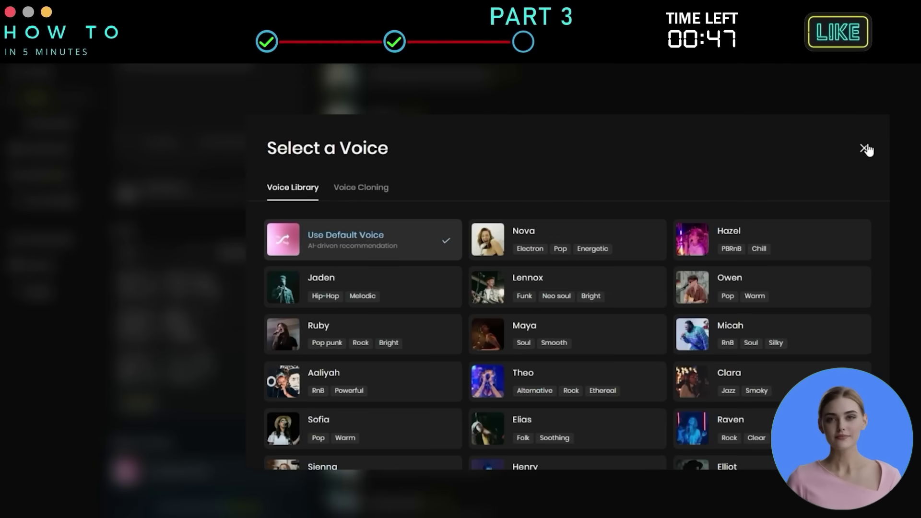
# Dismiss the Select a Voice dialog, keeping Use Default Voice as the singer.
pyautogui.click(864, 148)
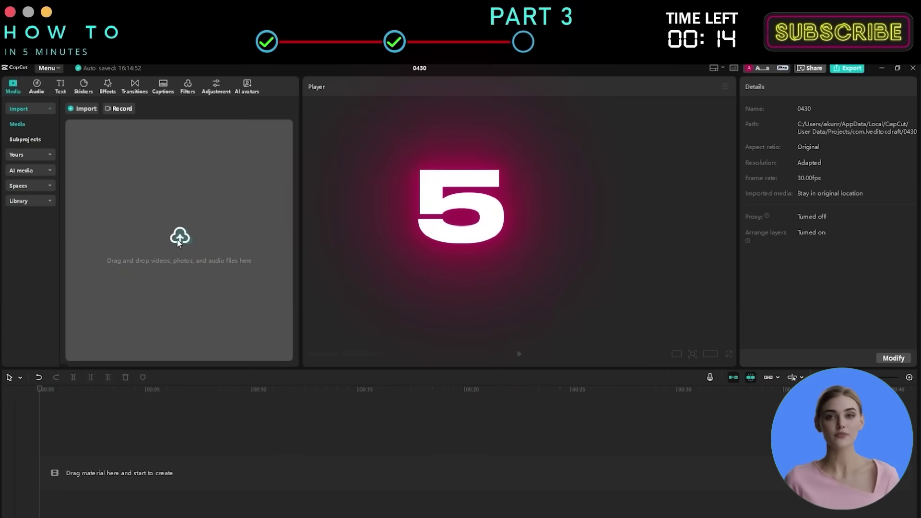
# Import every anime clip and the Japanese song from the vclip folder, then bring up Export.
pyautogui.click(179, 242)
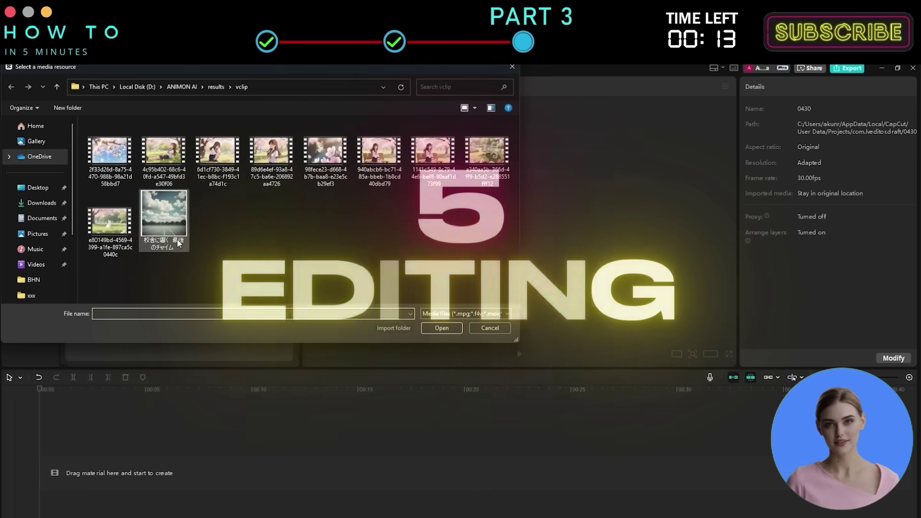
pyautogui.keyDown('shift'); pyautogui.click(170, 226); pyautogui.keyUp('shift')
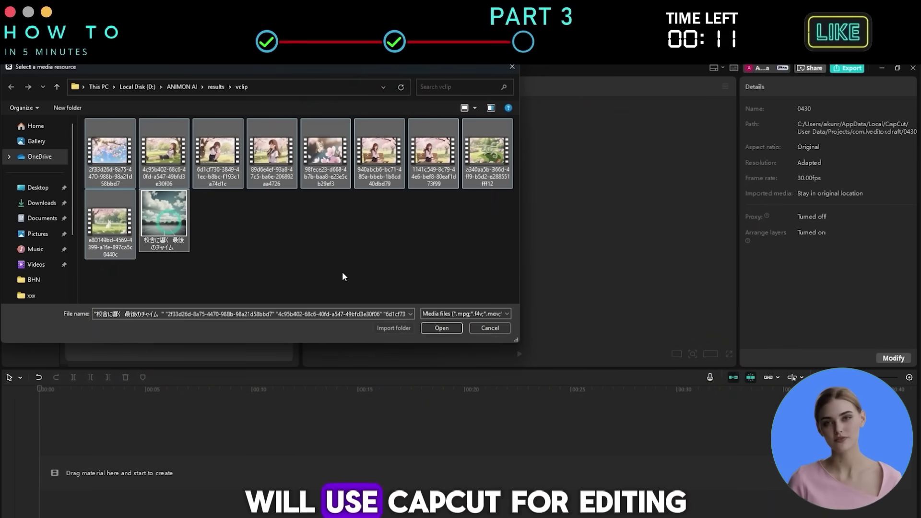
pyautogui.click(441, 327)
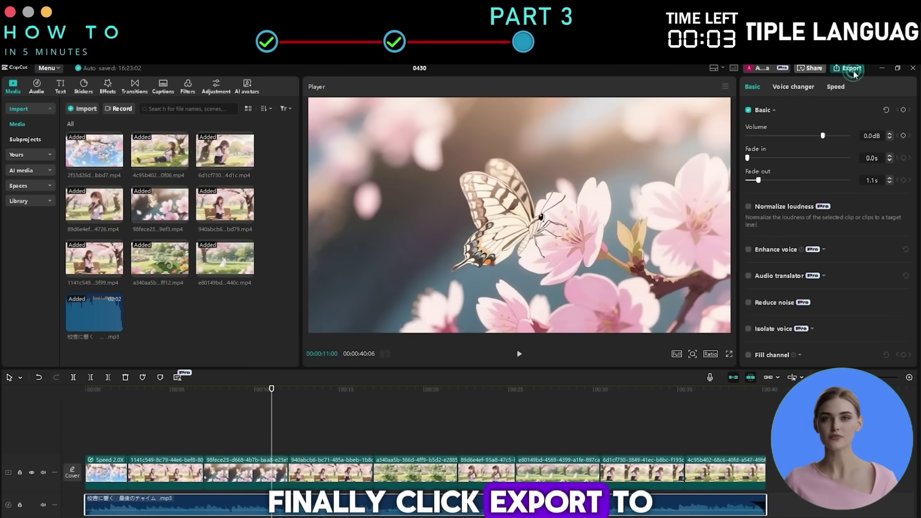
pyautogui.click(852, 69)
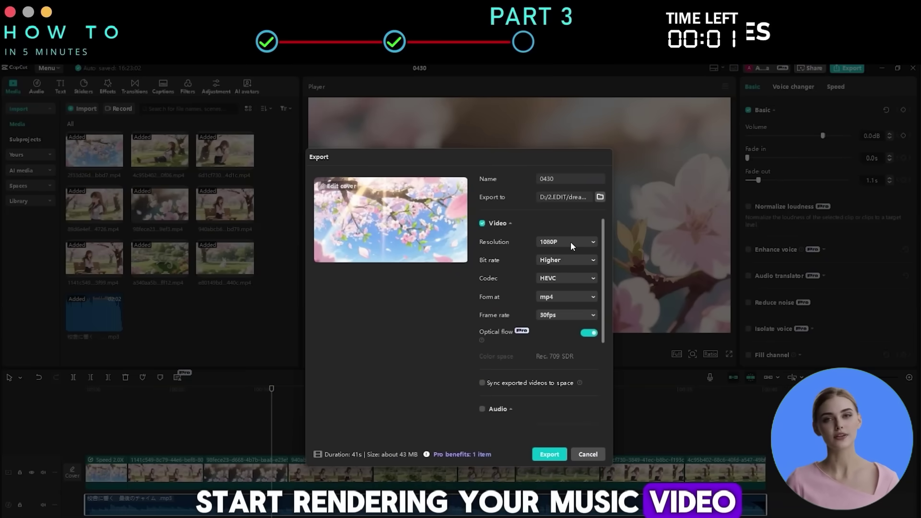